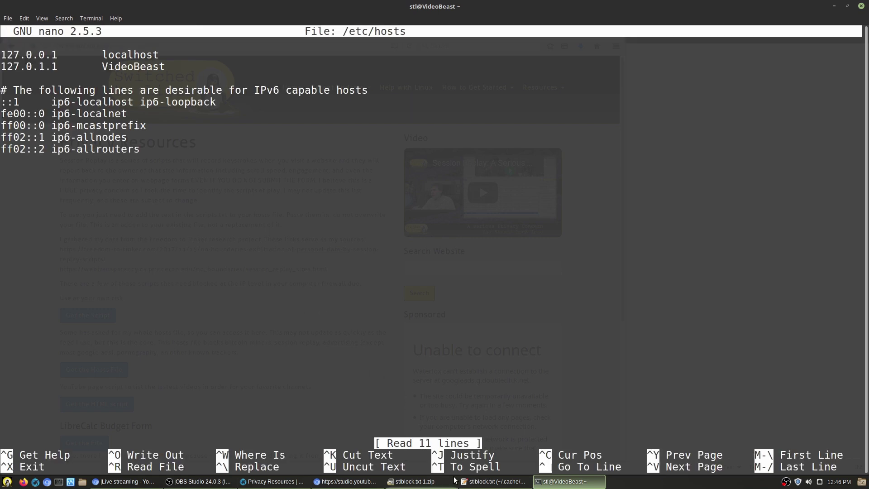
# - Select the #Known Bitcoin Miners block of lines in stlblock.txt
pyautogui.moveTo(479, 483)
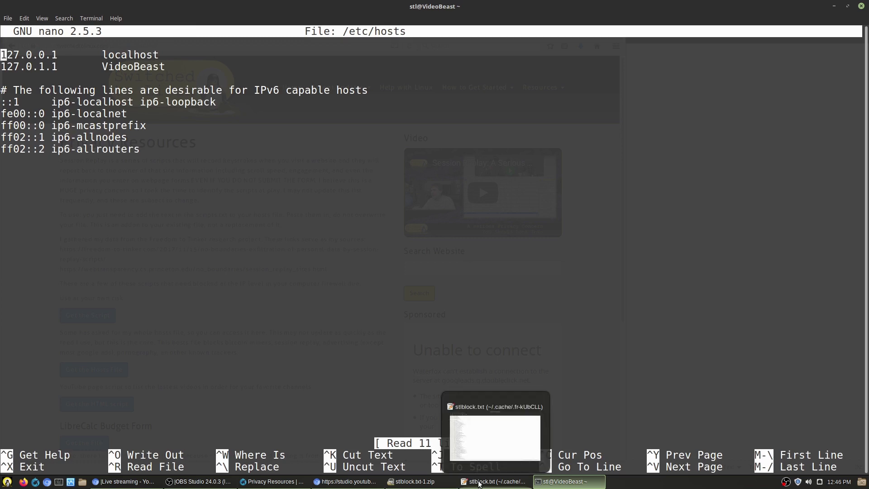
pyautogui.click(484, 485)
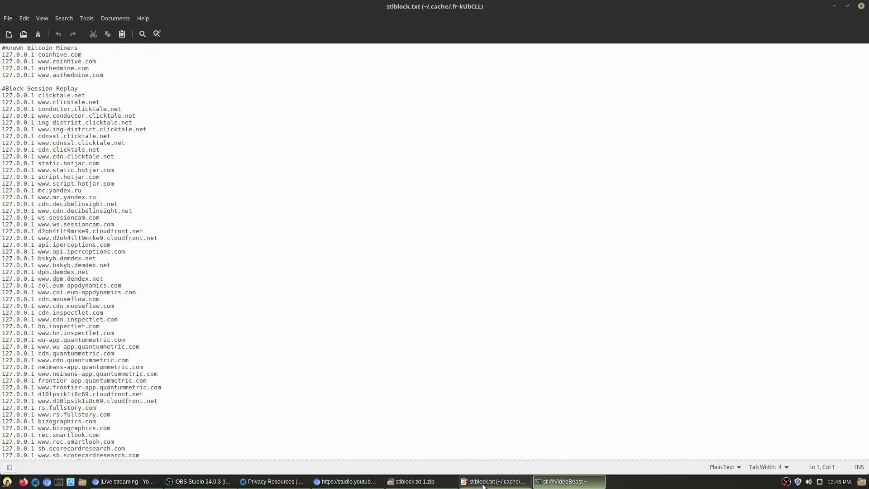
pyautogui.click(483, 486)
pyautogui.click(484, 486)
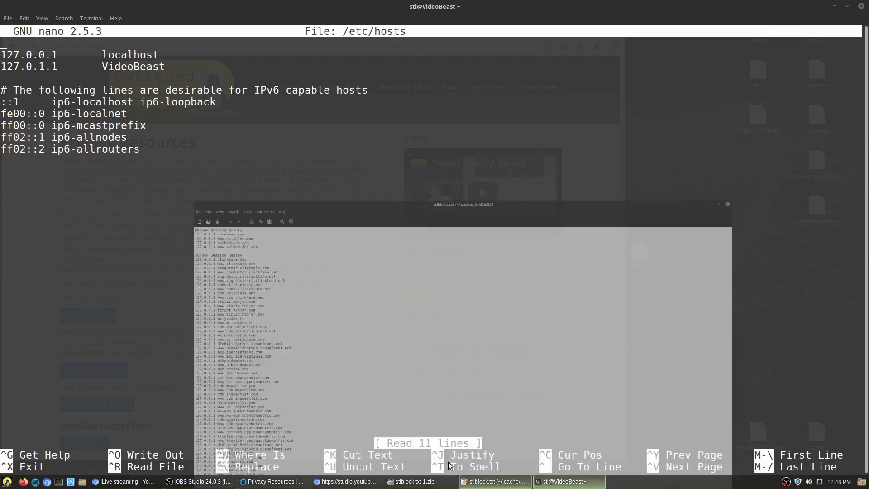
pyautogui.moveTo(104, 75); pyautogui.dragTo(1, 48)
pyautogui.hotkey('ctrl', 'c')
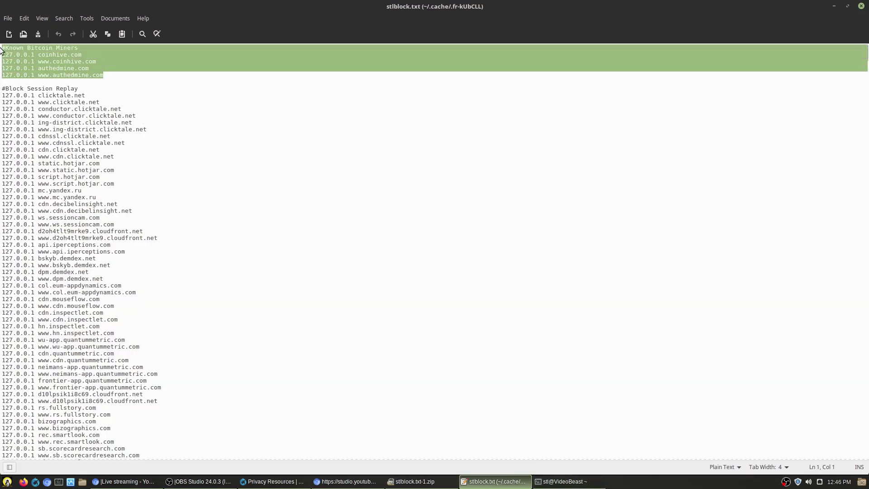
# - Paste the four Bitcoin Miners 127.0.0.1 entries at the end of /etc/hosts
pyautogui.click(834, 5)
pyautogui.press('Down')
pyautogui.press('Down')
pyautogui.press('Down')
pyautogui.press('Down')
pyautogui.press('Down')
pyautogui.press('Down')
pyautogui.press('Down')
pyautogui.press('Down')
pyautogui.press('Down')
pyautogui.press('Down')
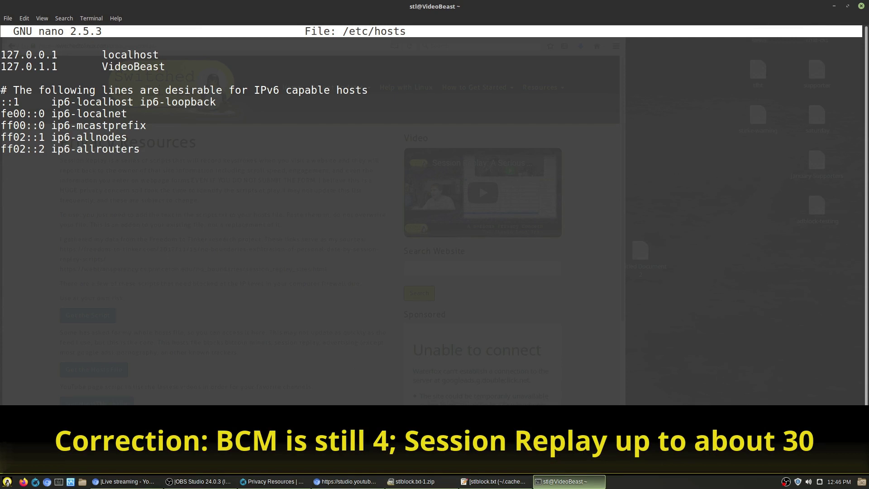
pyautogui.hotkey('ctrl', 'shift', 'v')
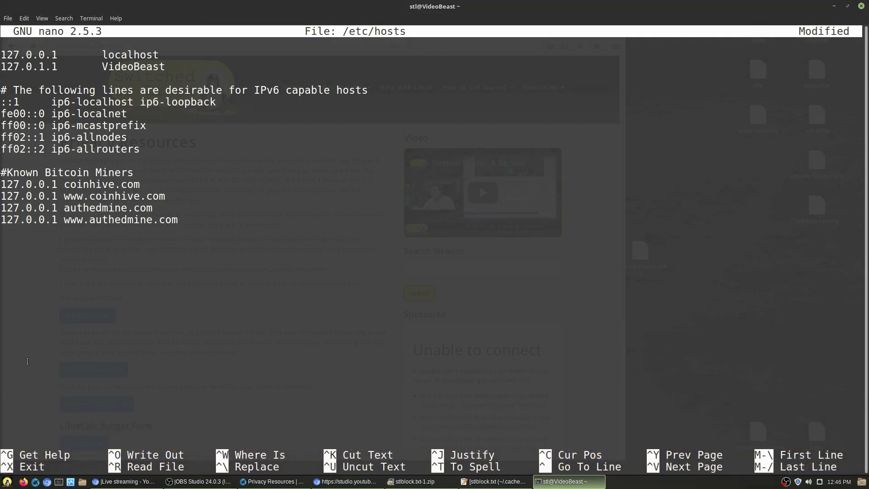
# - Save /etc/hosts, exit nano and close the terminal with exit
pyautogui.hotkey('ctrl', 'x')
pyautogui.press('y')
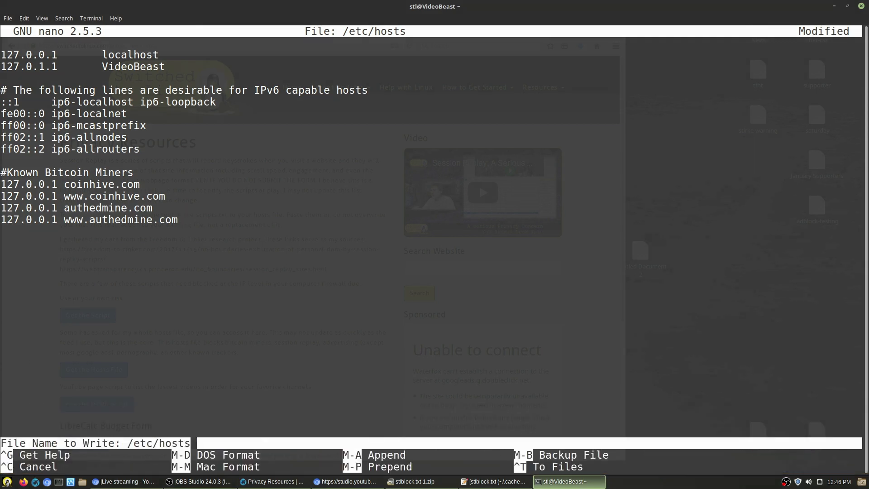
pyautogui.press('Return')
pyautogui.write('exit')
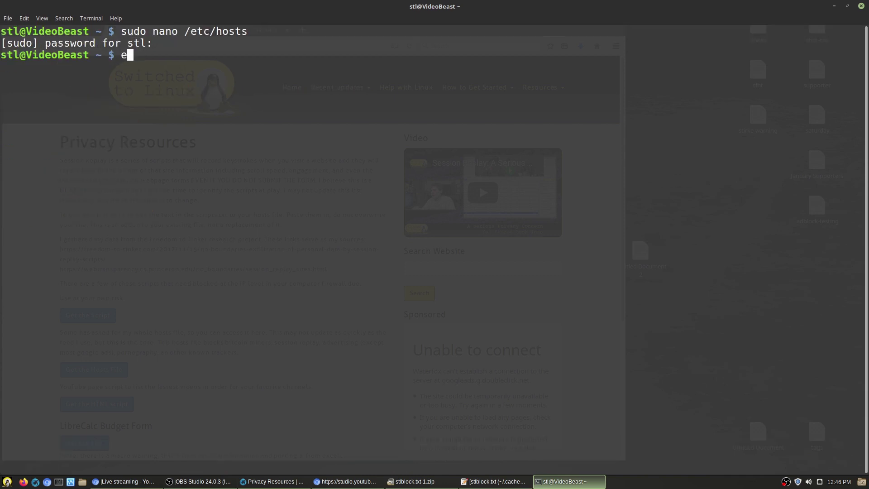
pyautogui.press('Return')
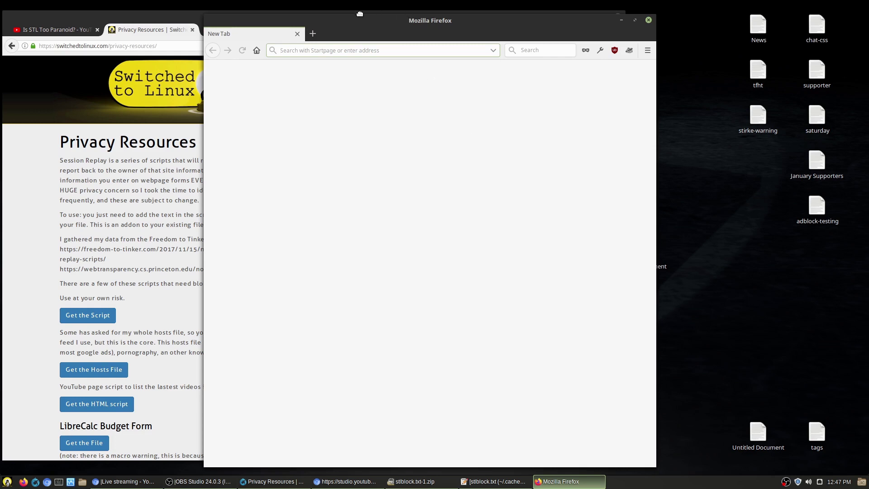
# - Load facebook.com in Firefox to show the Unable to connect page, enlarging the window
pyautogui.moveTo(359, 14); pyautogui.dragTo(173, 15)
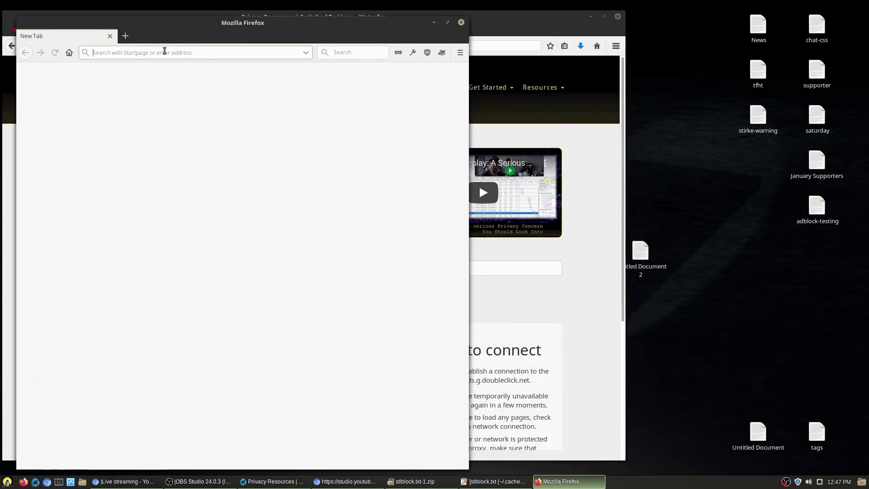
pyautogui.write('facebook.com')
pyautogui.press('Return')
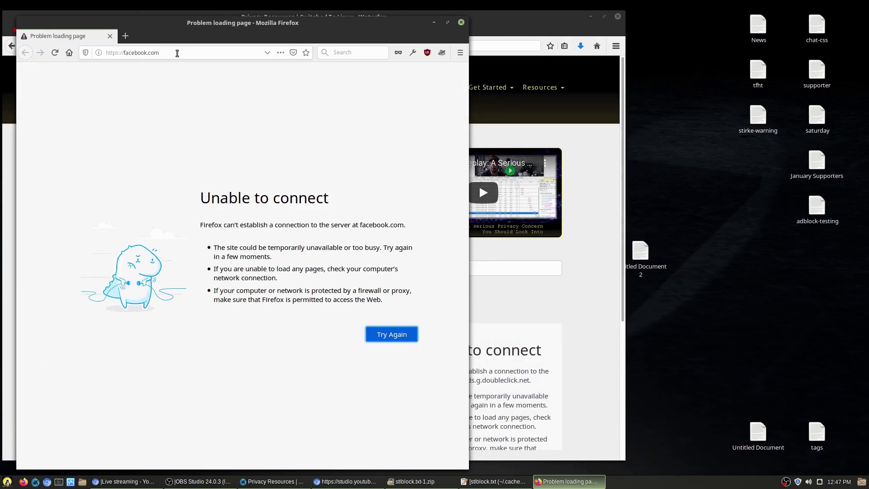
pyautogui.moveTo(469, 240); pyautogui.dragTo(629, 241)
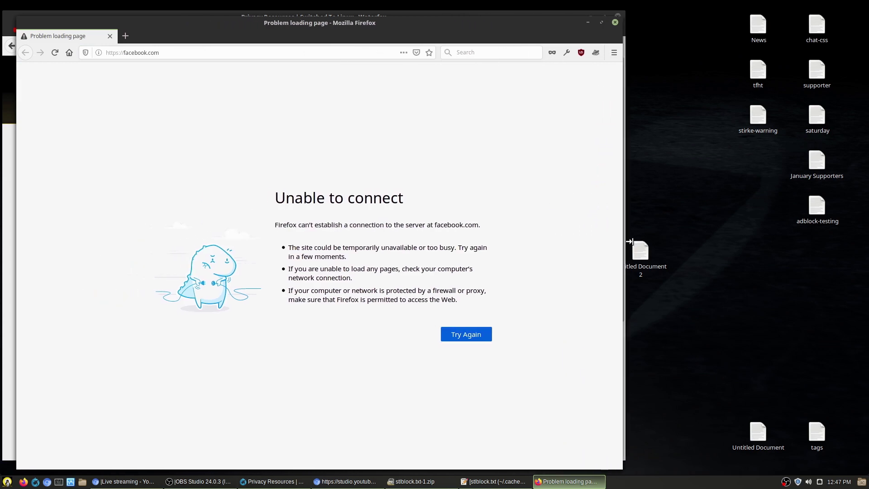
pyautogui.moveTo(289, 23); pyautogui.dragTo(271, 20)
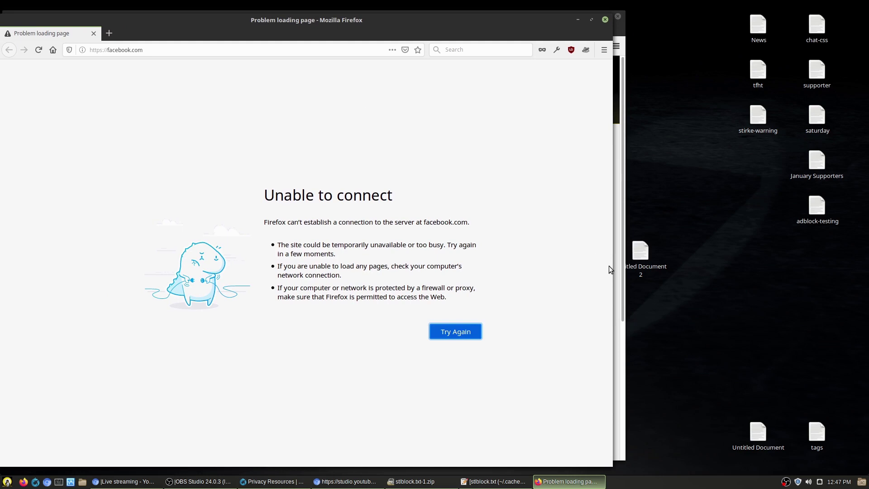
pyautogui.moveTo(610, 273); pyautogui.dragTo(624, 277)
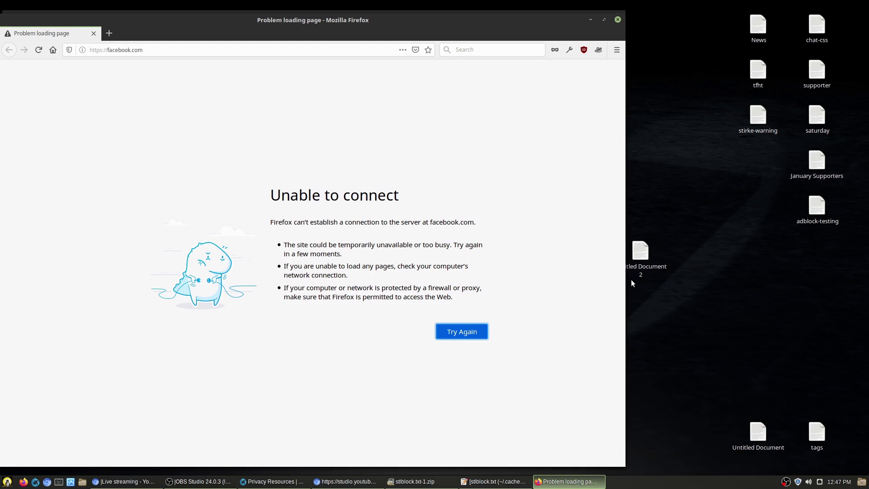
# - Open the Network settings window from the system tray's connection menu
pyautogui.click(820, 482)
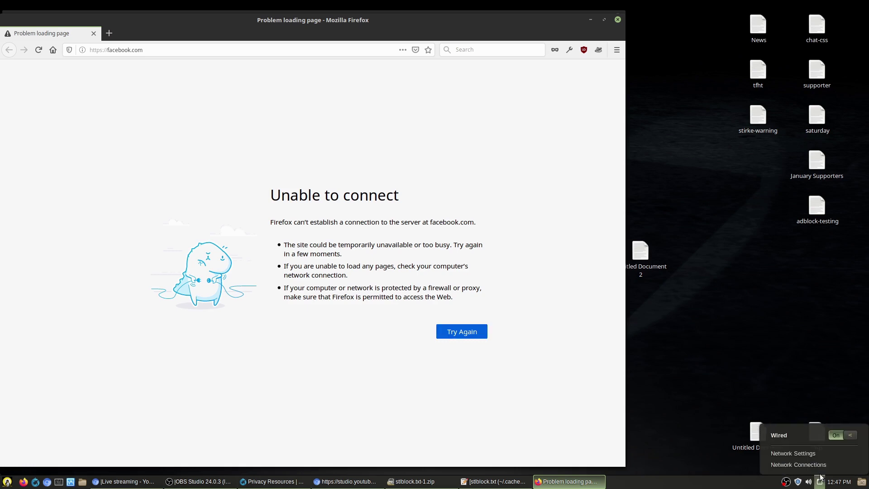
pyautogui.click(811, 466)
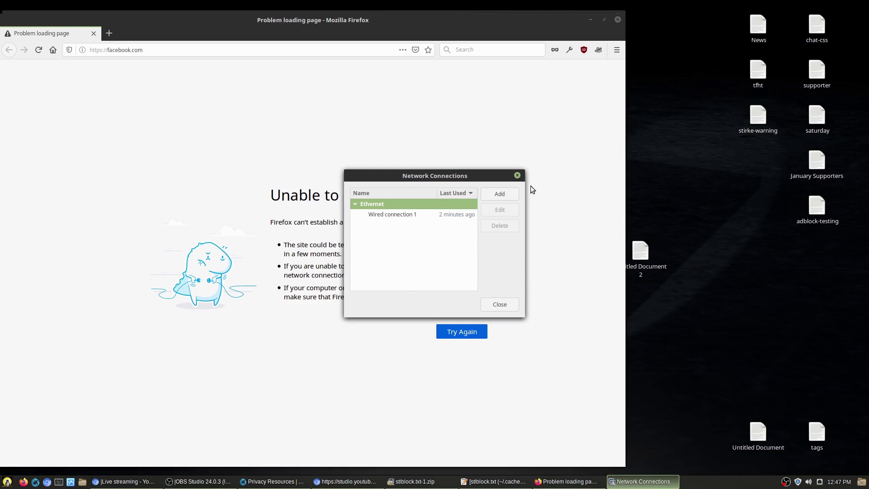
pyautogui.click(517, 175)
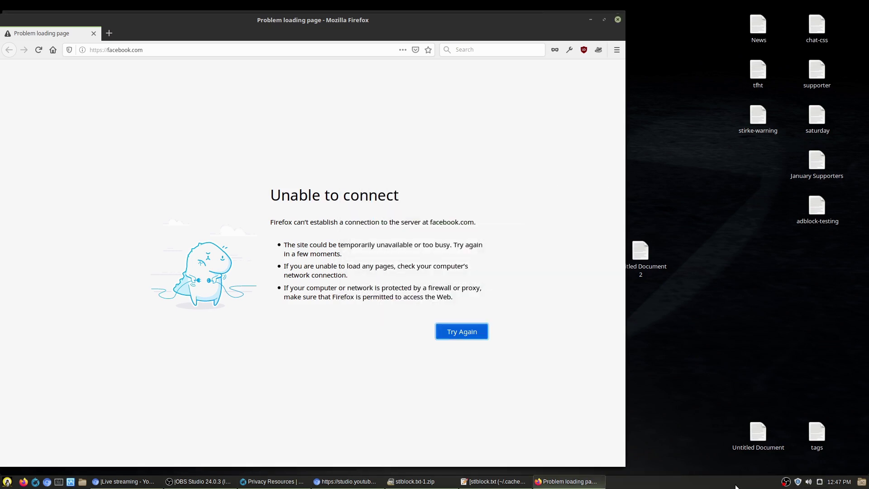
pyautogui.click(820, 482)
pyautogui.click(798, 453)
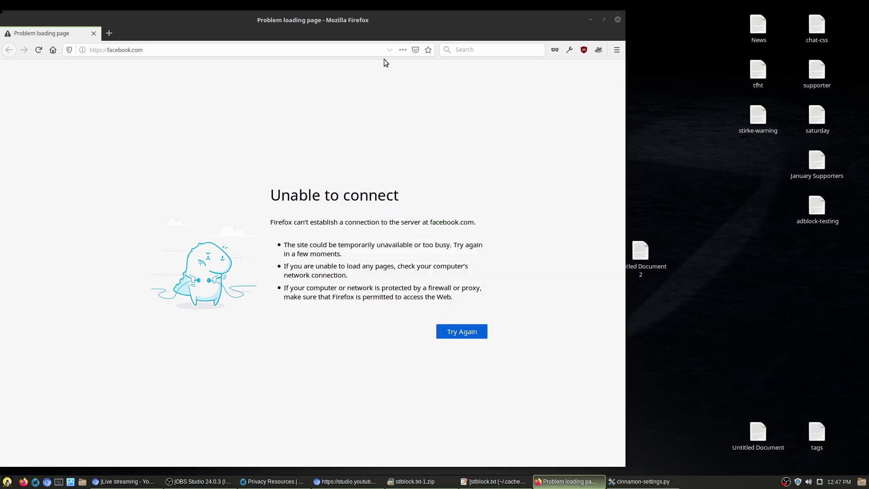
pyautogui.moveTo(442, 111); pyautogui.dragTo(420, 120)
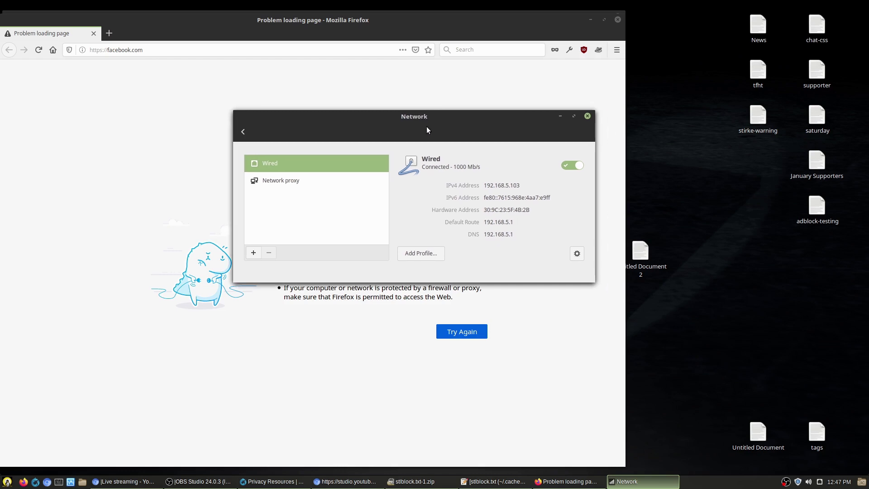
# - Enter IPv4 DNS servers 1.1.1.1 and 1.0.0.1 for the wired connection, turning off Automatic DNS
pyautogui.click(576, 254)
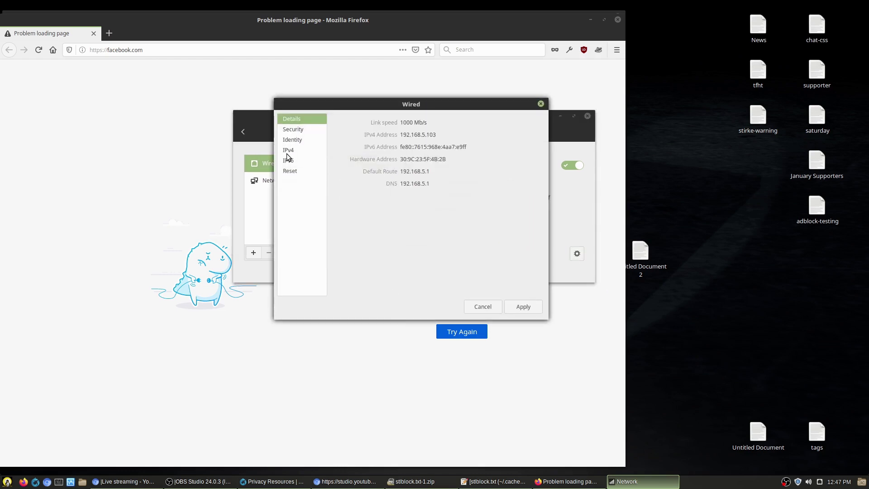
pyautogui.click(287, 153)
pyautogui.click(416, 194)
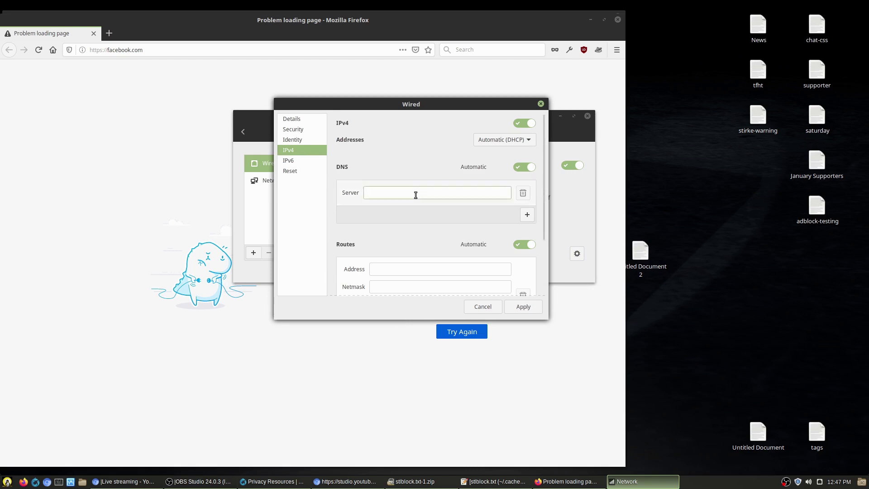
pyautogui.write('1.31')
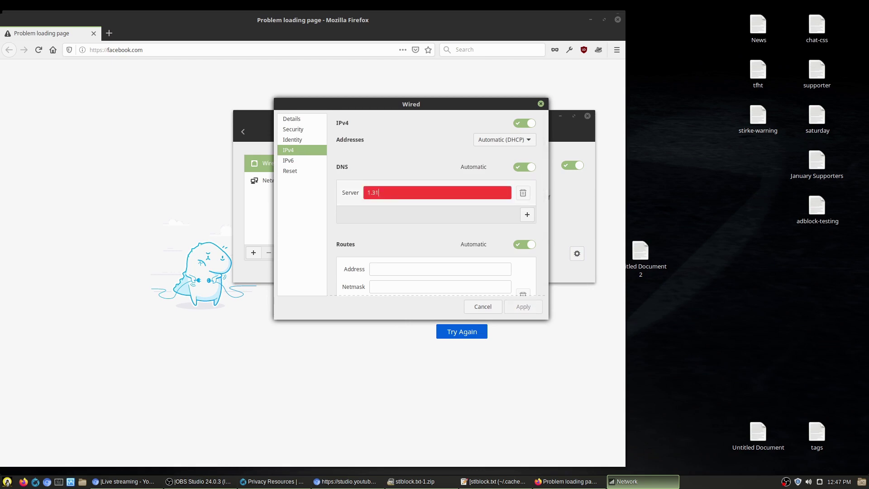
pyautogui.press('BackSpace')
pyautogui.write('1.1.1.1')
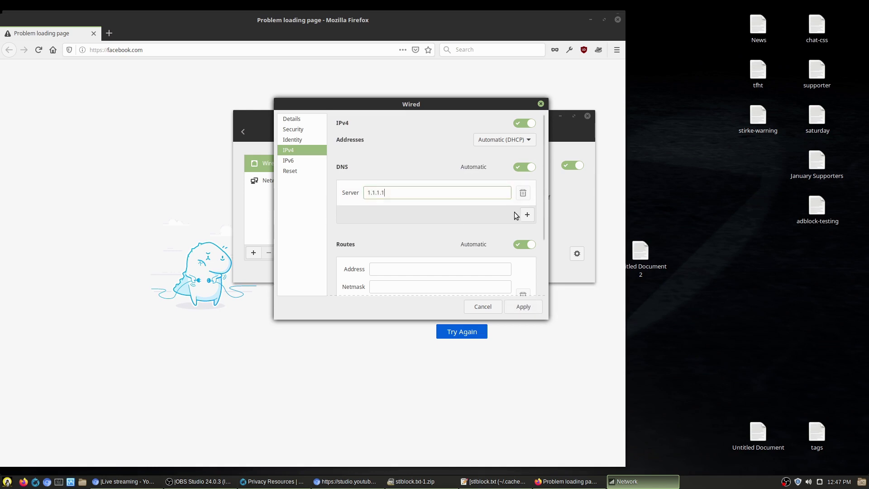
pyautogui.click(527, 215)
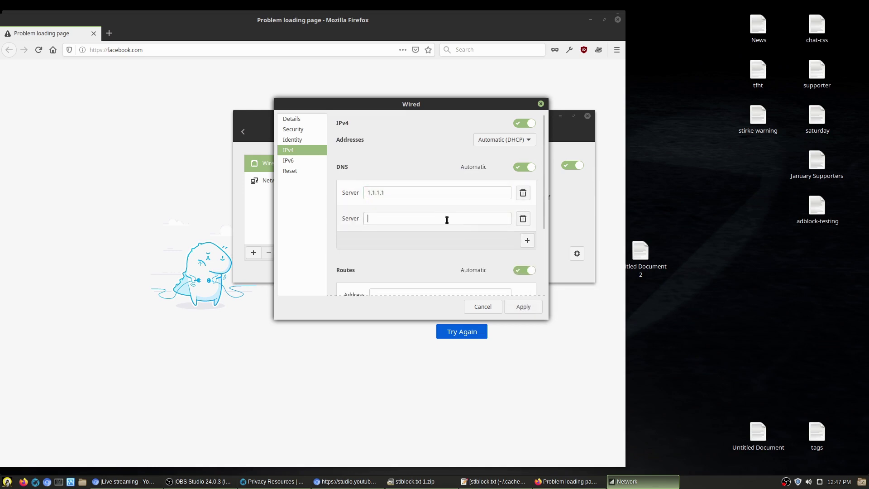
pyautogui.write('1.0.0.1')
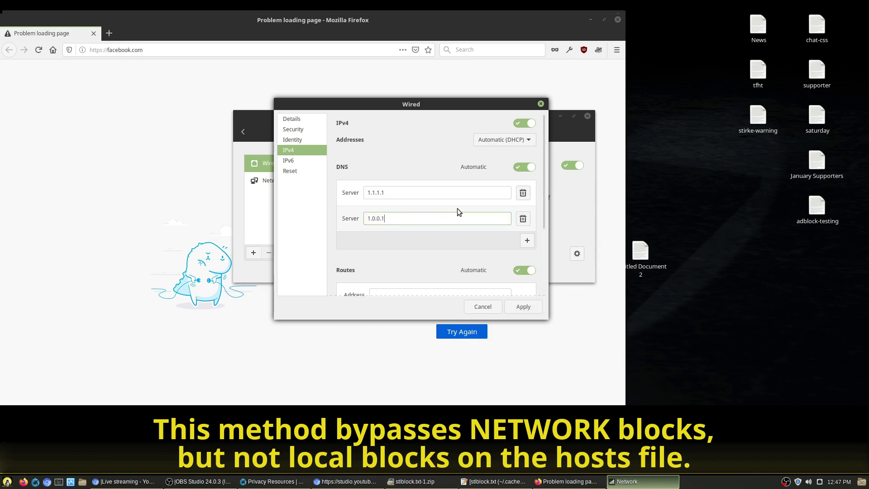
pyautogui.click(532, 167)
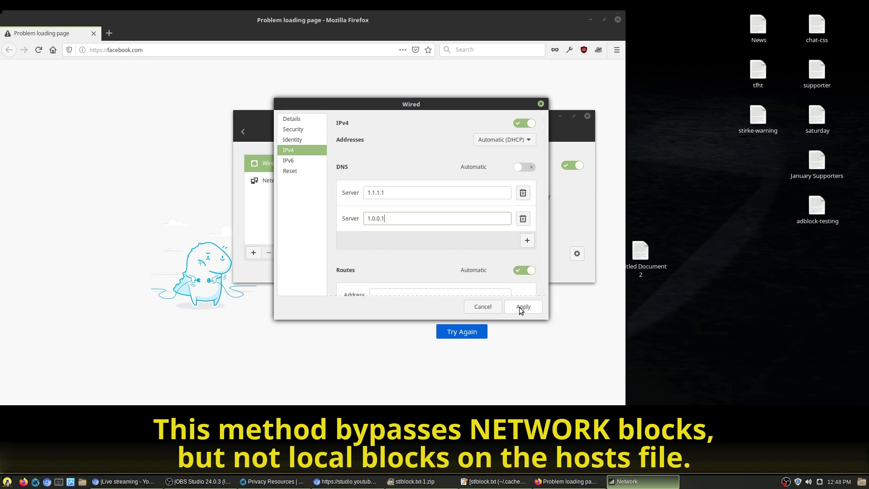
# - Cancel the DNS changes, close Network settings, and open Firefox's main menu
pyautogui.moveTo(441, 104); pyautogui.dragTo(142, 207)
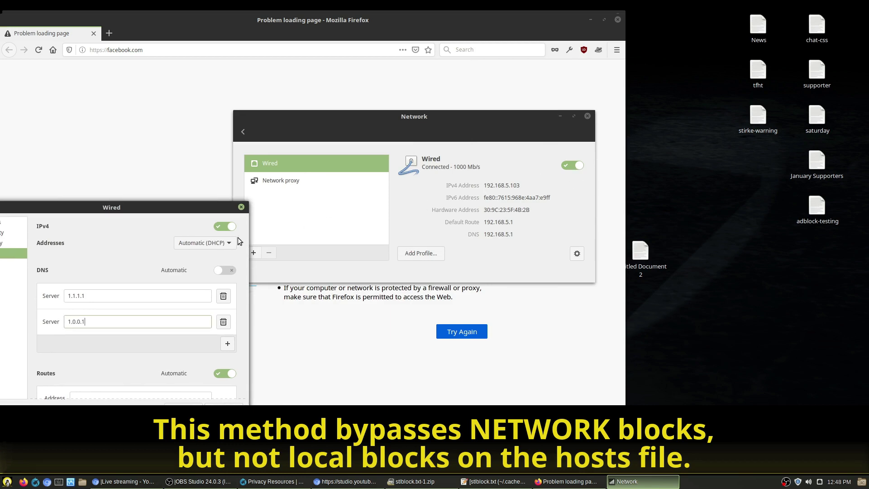
pyautogui.moveTo(147, 212); pyautogui.dragTo(453, 130)
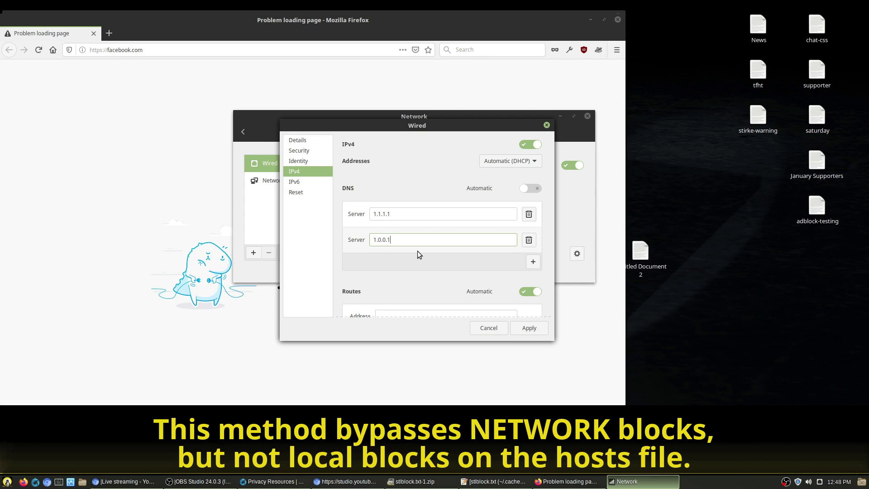
pyautogui.click(492, 332)
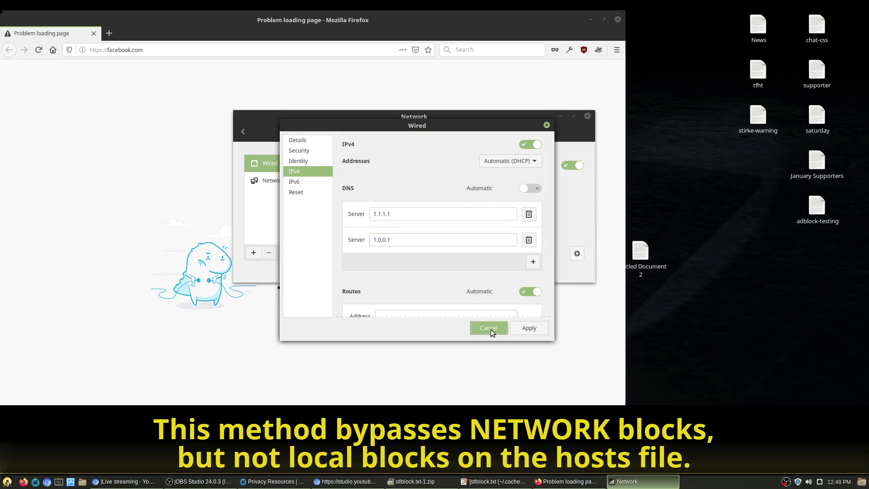
pyautogui.click(588, 117)
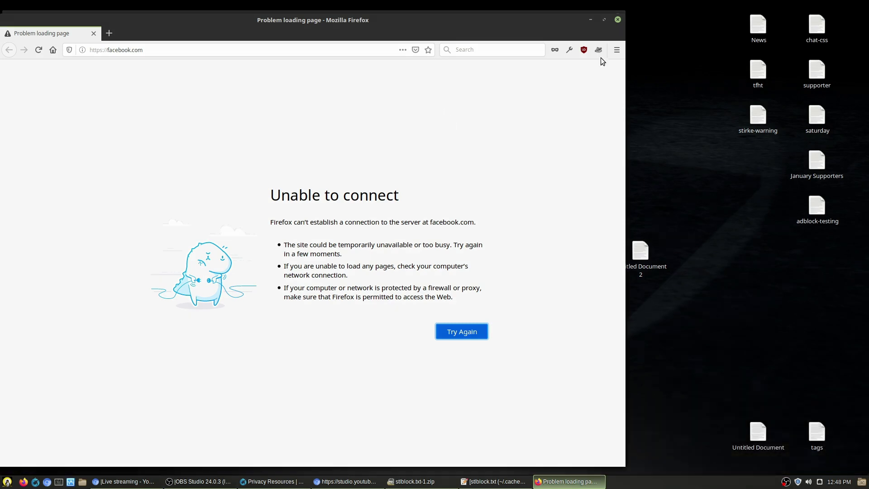
pyautogui.click(617, 49)
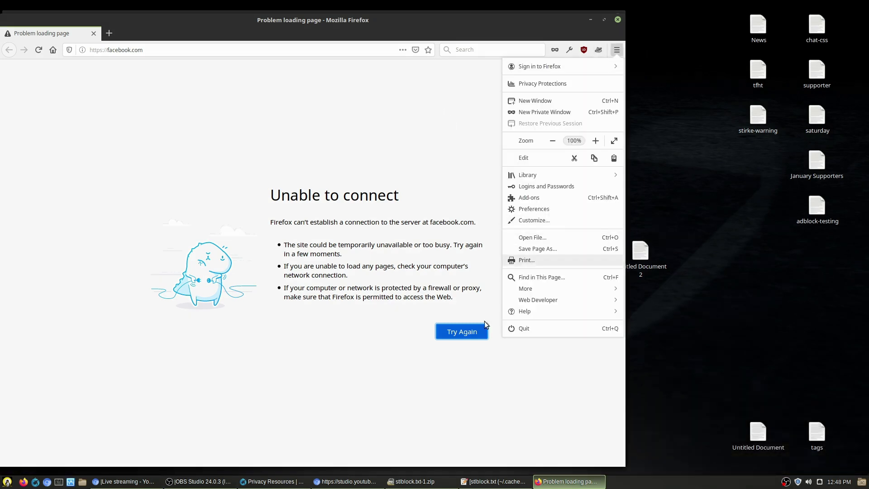
# - Skip the DNS over HTTPS video in Waterfox ahead to 6:24, then return to Firefox
pyautogui.click(278, 482)
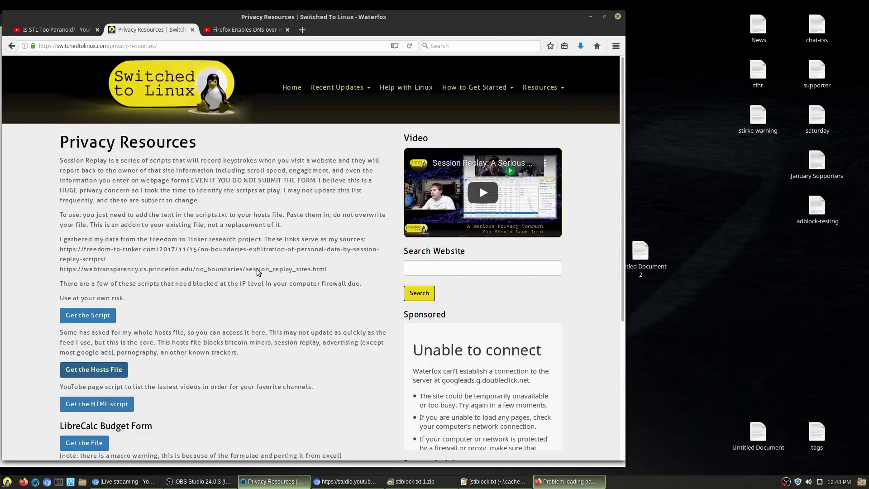
pyautogui.click(233, 28)
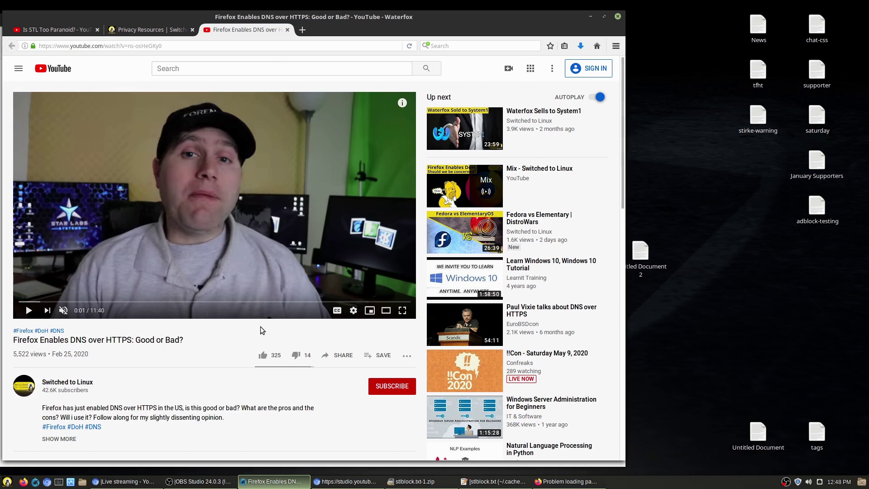
pyautogui.click(65, 302)
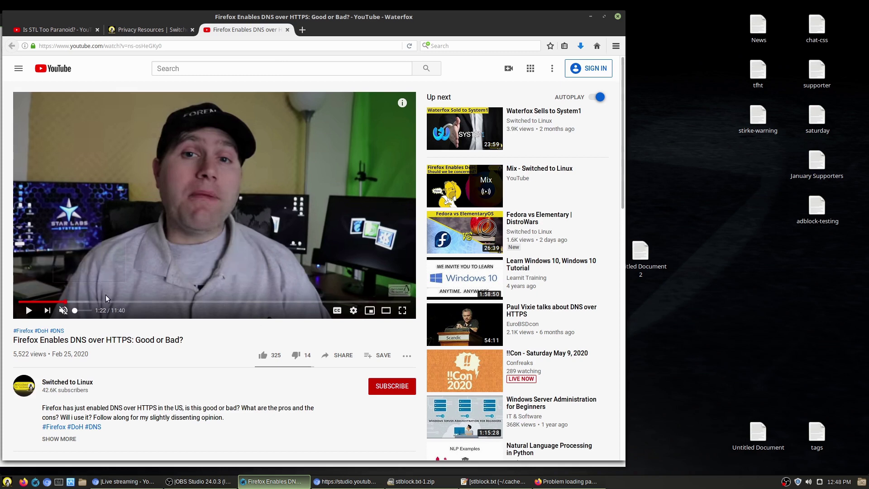
pyautogui.click(194, 301)
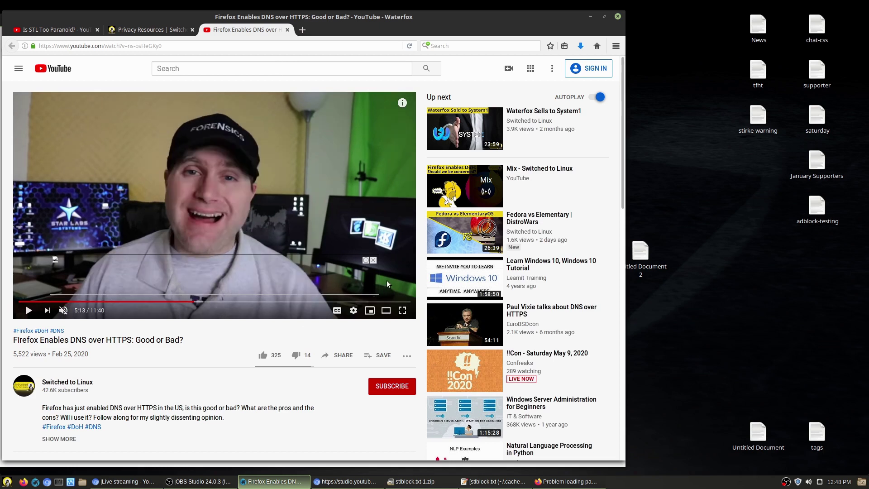
pyautogui.click(234, 302)
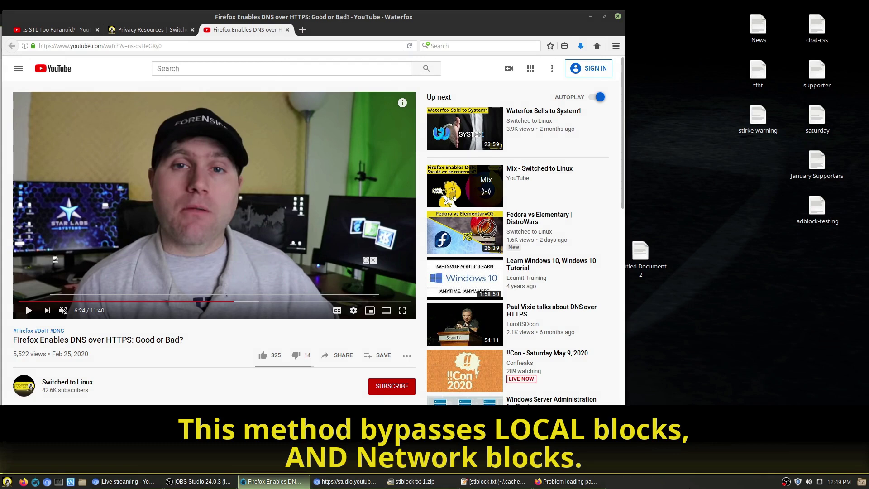
pyautogui.click(592, 480)
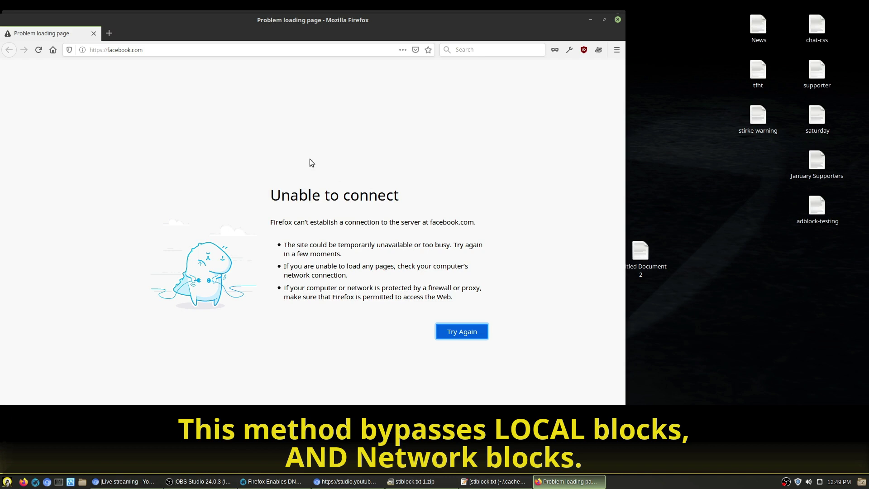
# - Open Firefox Preferences and its Network connection settings
pyautogui.click(617, 50)
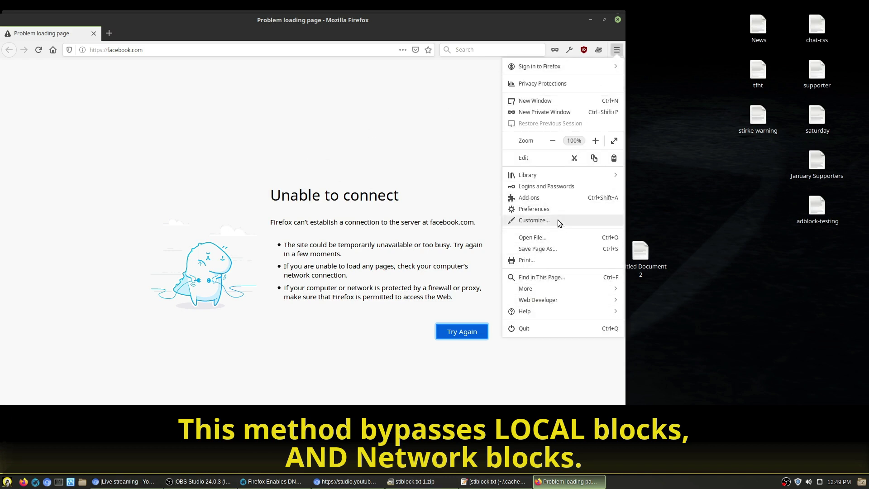
pyautogui.click(548, 209)
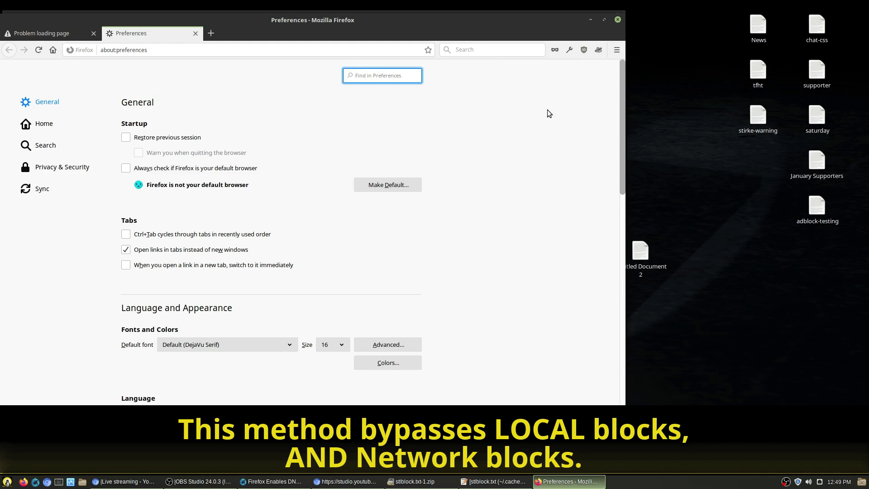
pyautogui.moveTo(624, 150); pyautogui.dragTo(625, 450)
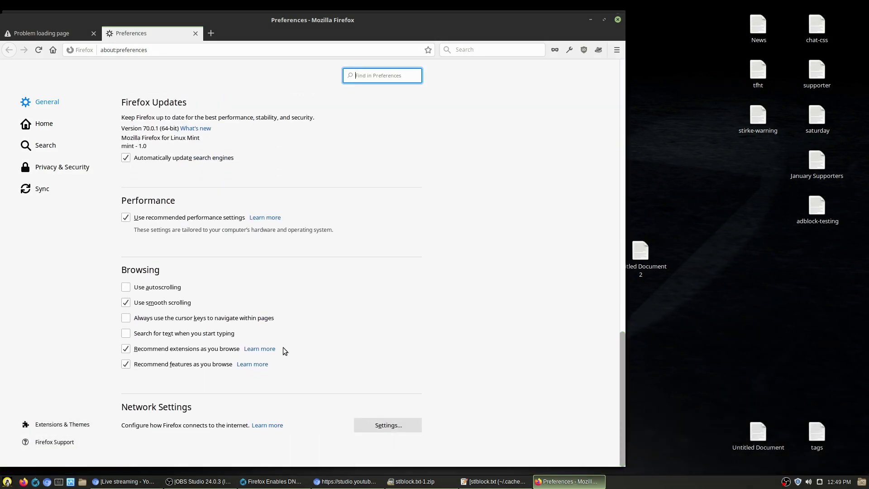
pyautogui.click(390, 431)
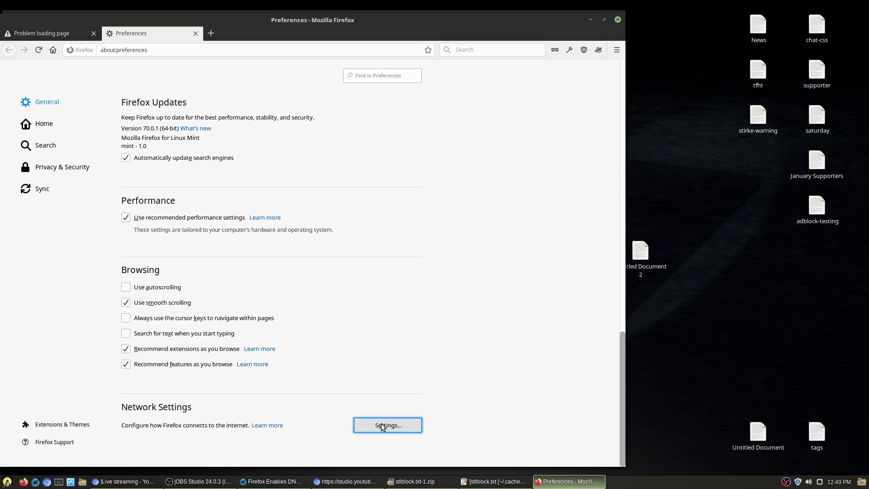
# - Enable DNS over HTTPS with Cloudflare (Default), save it, and quit Firefox
pyautogui.click(201, 394)
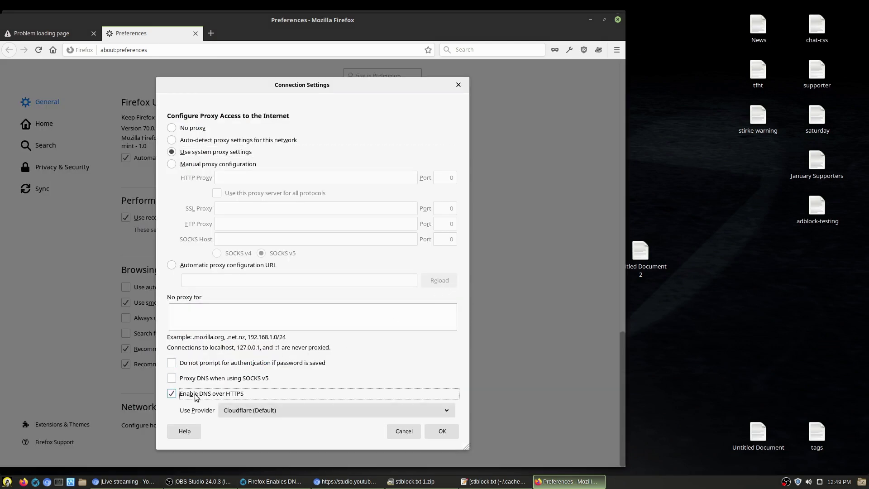
pyautogui.click(447, 411)
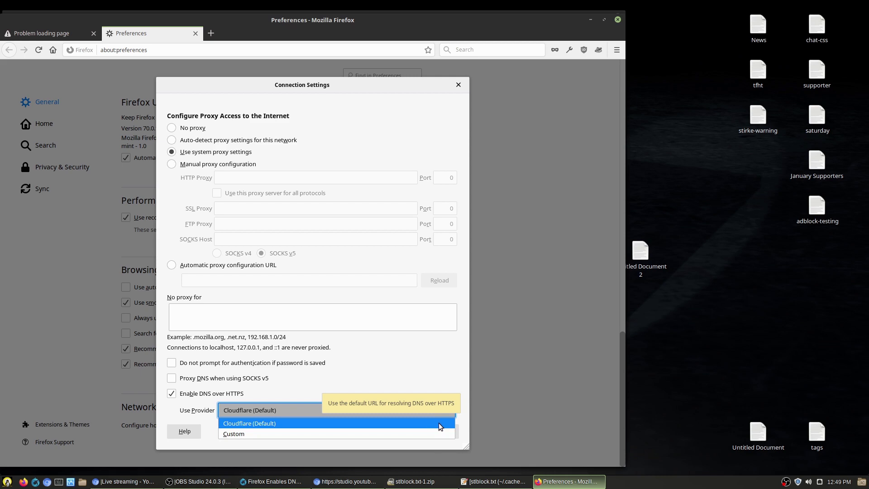
pyautogui.click(439, 423)
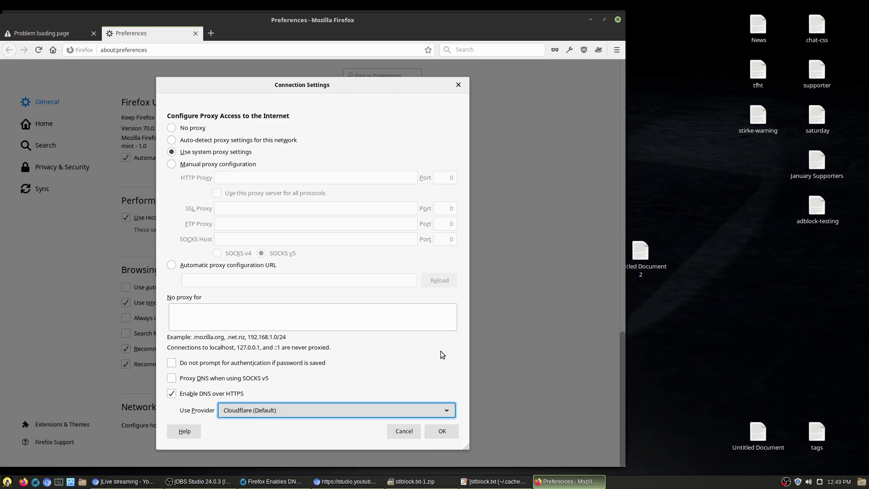
pyautogui.click(443, 431)
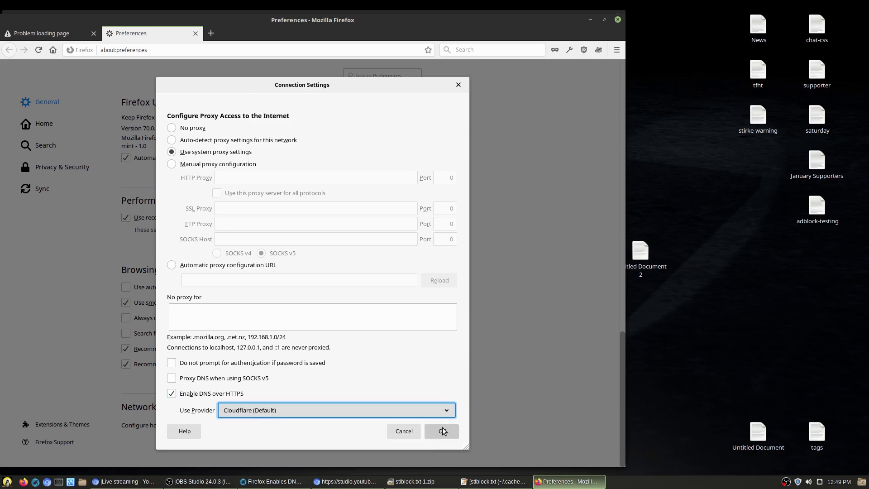
pyautogui.click(443, 432)
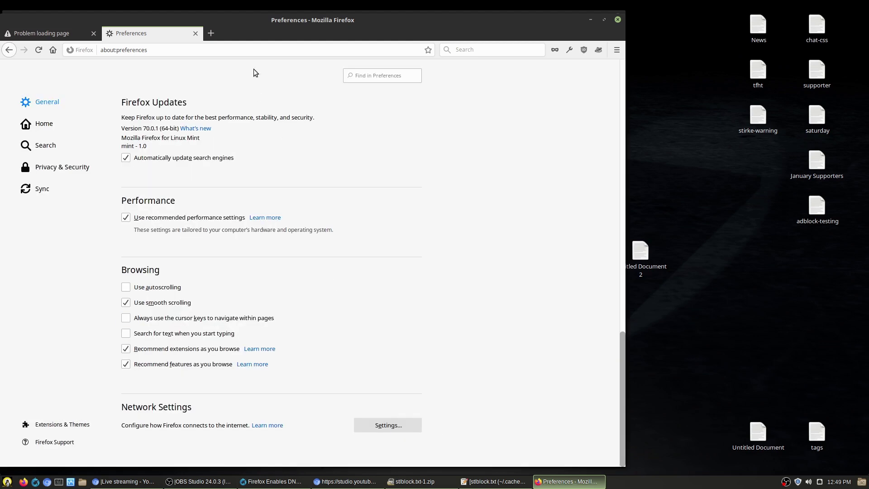
pyautogui.click(617, 19)
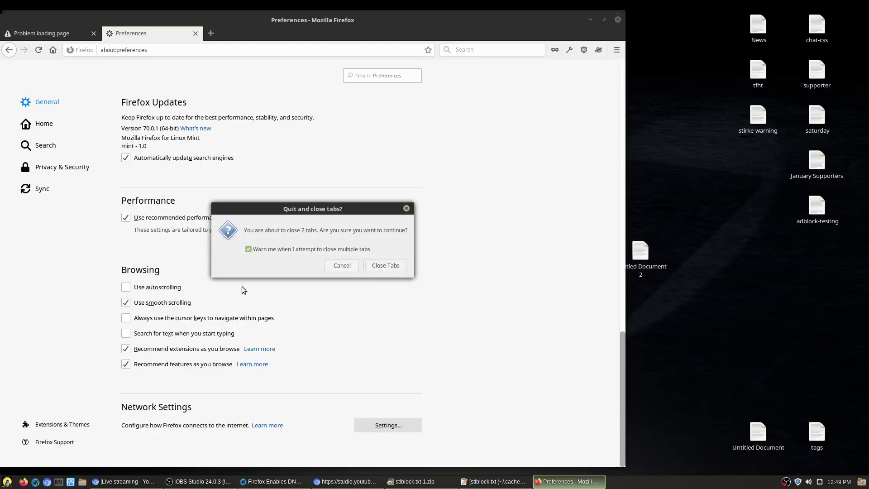
# - Close both tabs, relaunch Firefox and load facebook.com, which now opens
pyautogui.click(397, 264)
pyautogui.click(25, 481)
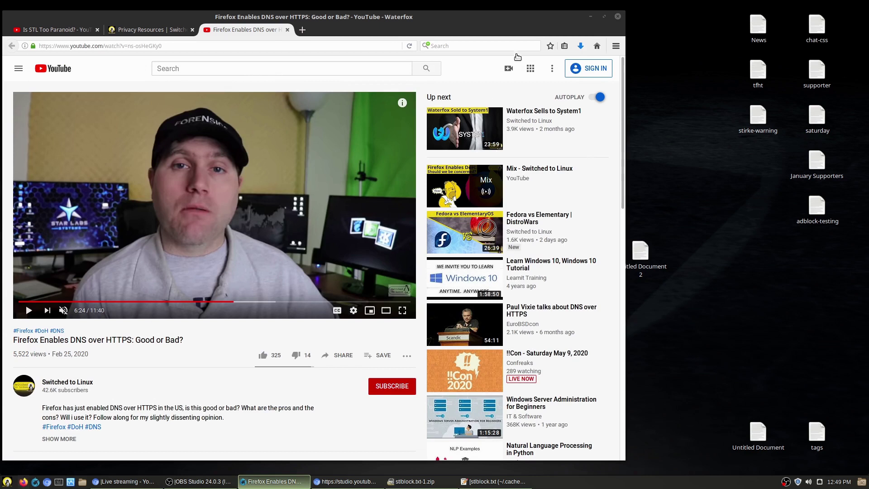
pyautogui.write('face')
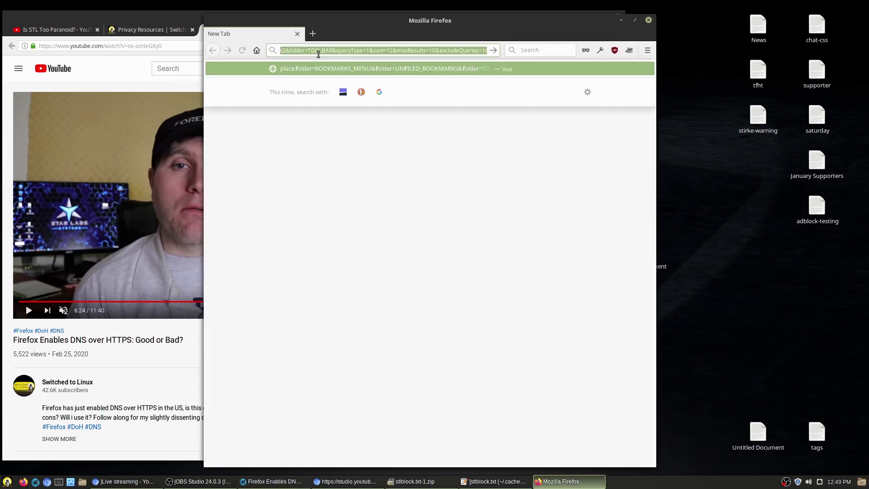
pyautogui.write('book.com')
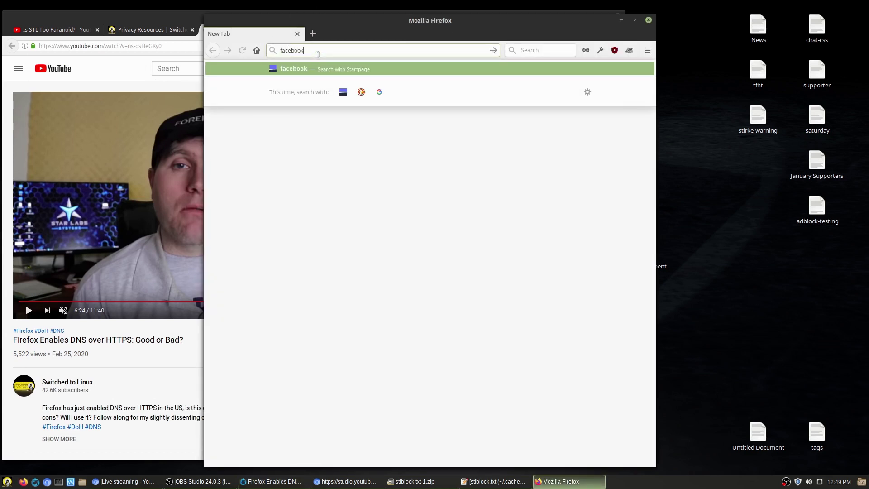
pyautogui.press('Return')
# - Enlarge the Facebook window and launch another browser window
pyautogui.moveTo(342, 20); pyautogui.dragTo(145, 17)
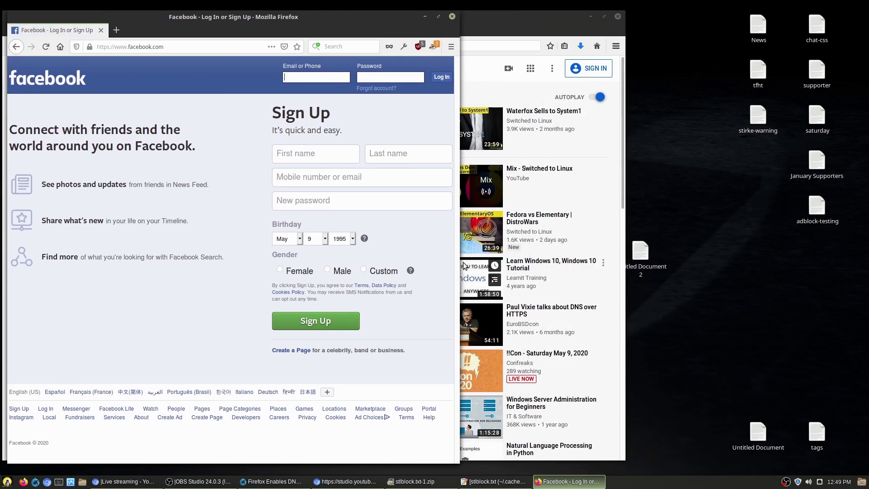
pyautogui.moveTo(459, 270); pyautogui.dragTo(641, 276)
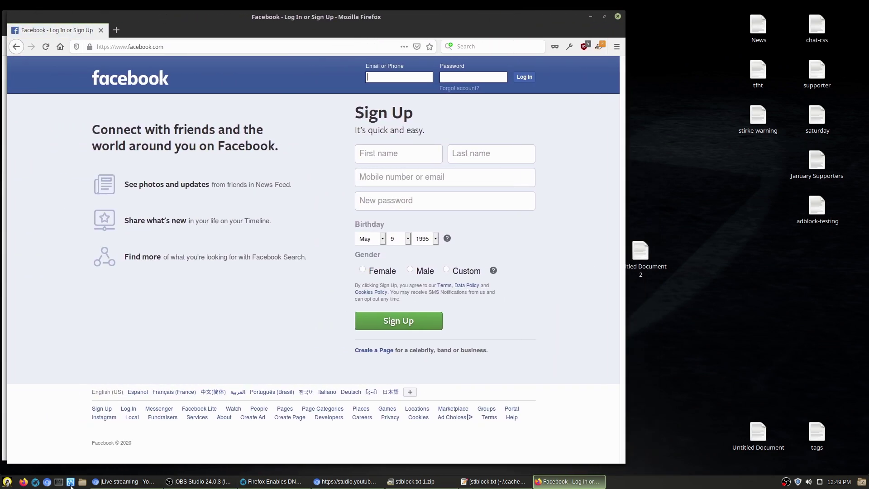
pyautogui.click(24, 481)
pyautogui.click(35, 481)
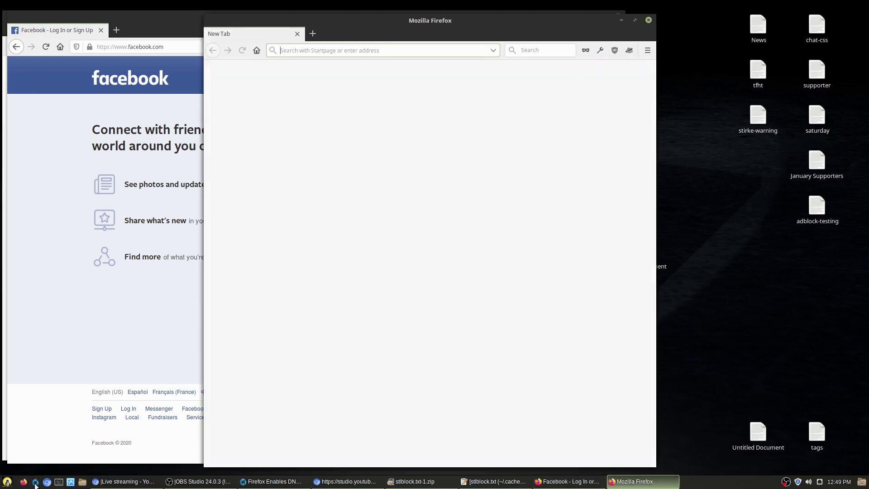
# - Close the empty Firefox window and load facebook.com in Waterfox
pyautogui.click(219, 23)
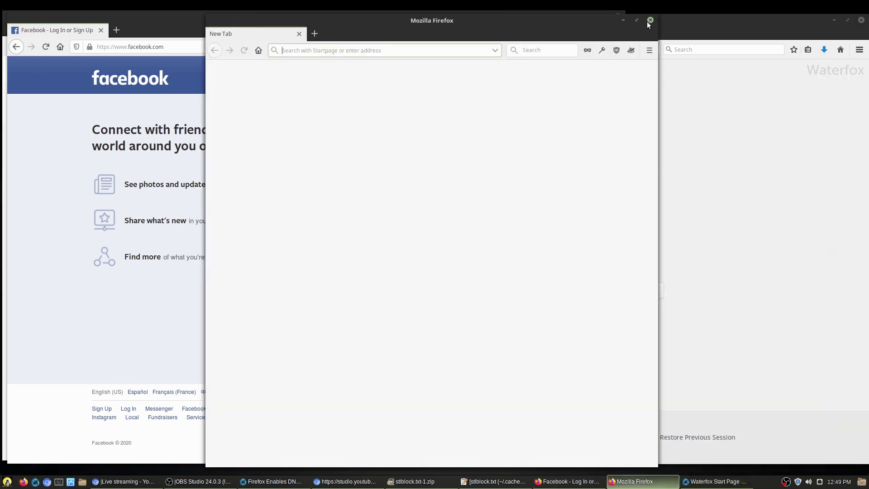
pyautogui.click(650, 20)
pyautogui.click(513, 46)
pyautogui.write('facebook.com/')
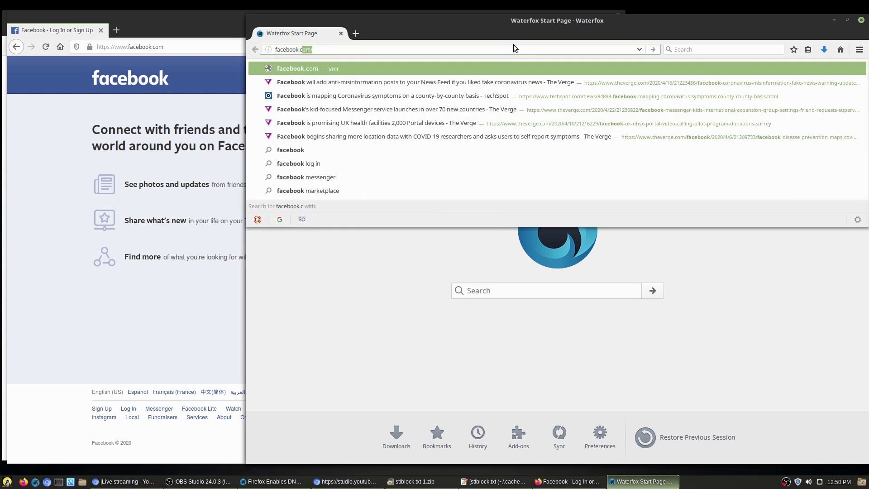
pyautogui.press('Return')
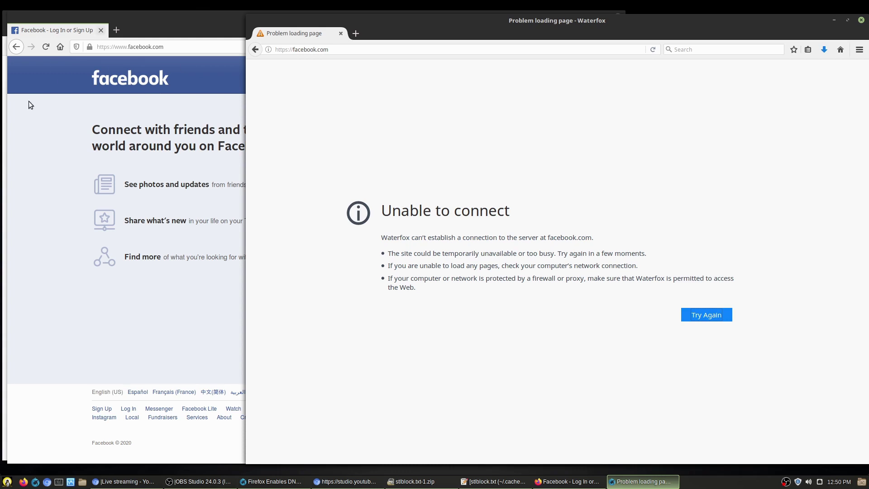
# - Compare Firefox's loaded Facebook page with Waterfox's failed one, then close Waterfox
pyautogui.click(167, 106)
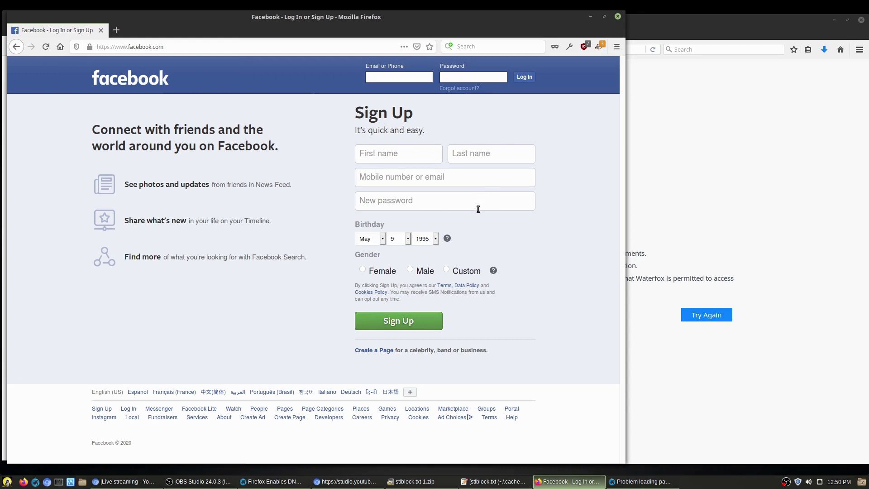
pyautogui.click(734, 20)
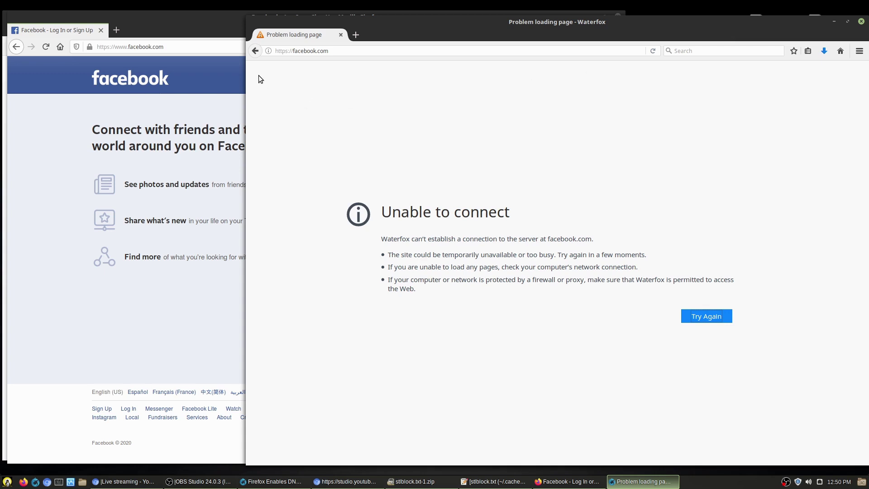
pyautogui.click(860, 21)
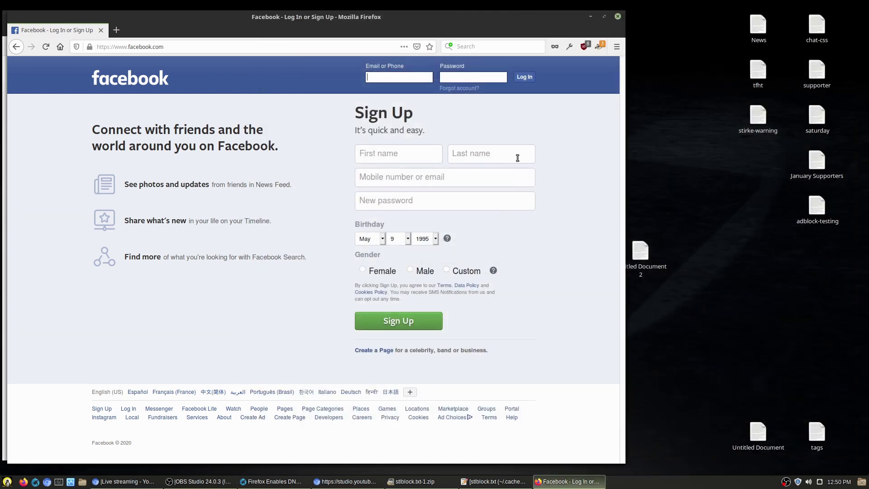
# - Open Connection Settings in Firefox Preferences, untick Enable DNS over HTTPS, and cancel
pyautogui.click(619, 47)
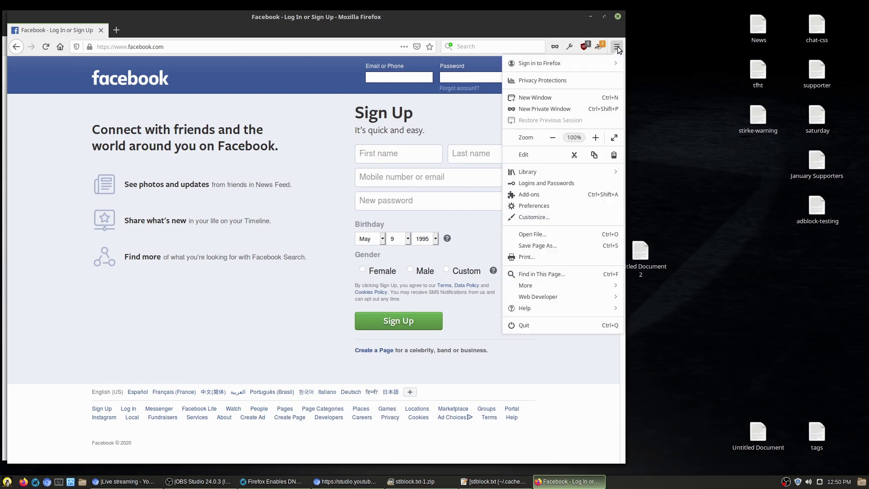
pyautogui.click(550, 204)
pyautogui.scroll(-15, 339, 273)
pyautogui.scroll(-3, 339, 403)
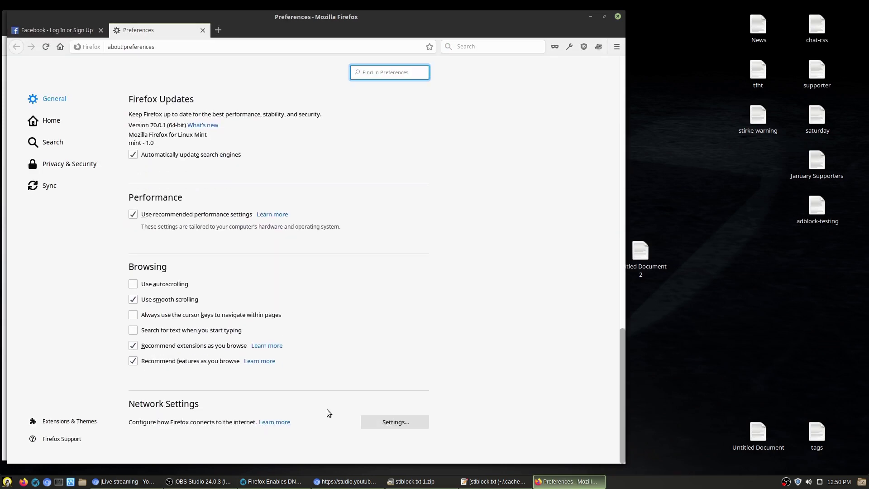
pyautogui.click(410, 421)
pyautogui.click(231, 389)
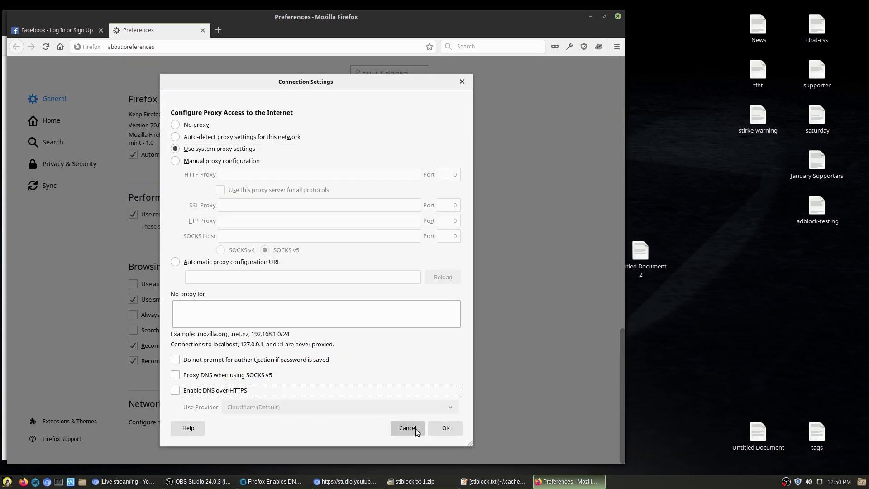
pyautogui.click(415, 428)
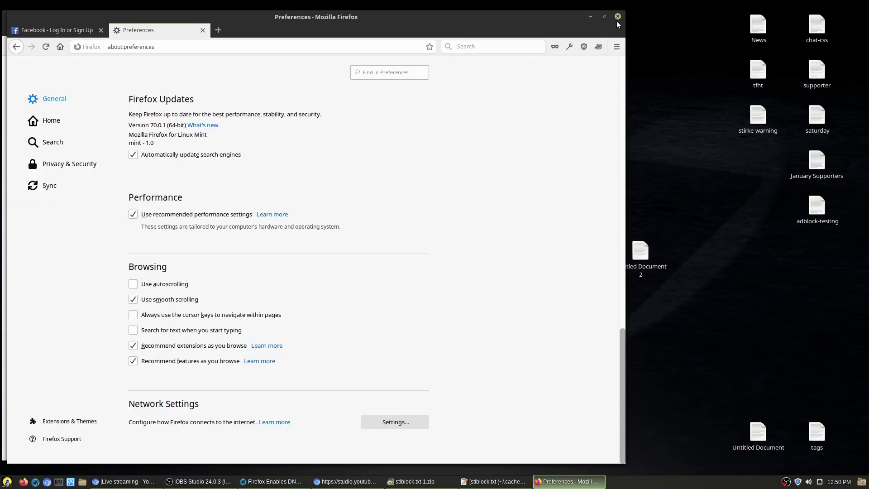